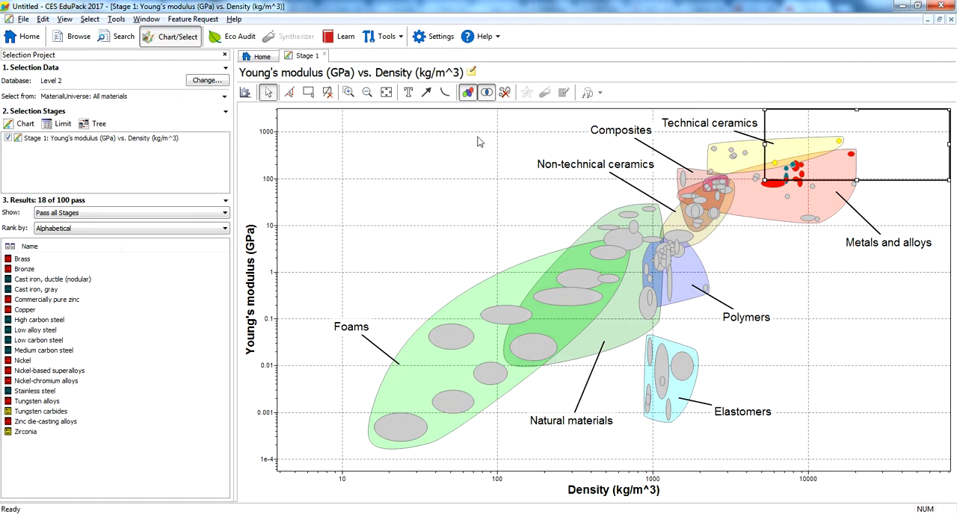
Switch to the Notepad task list and review the limits to apply, E>100 GPa and Density<5000kg/m3
key("alt+Tab")
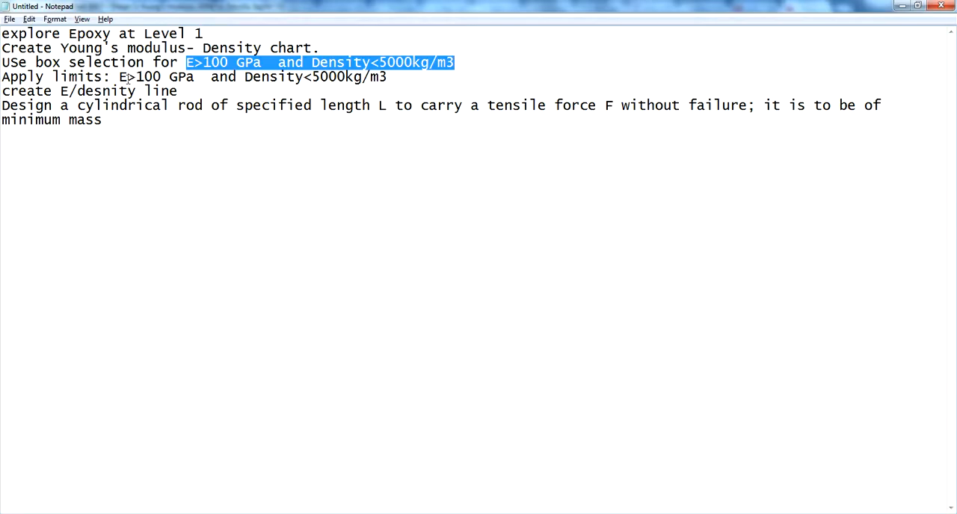
left_click(128, 77)
left_click_drag(119, 77, 365, 77)
left_click(163, 91)
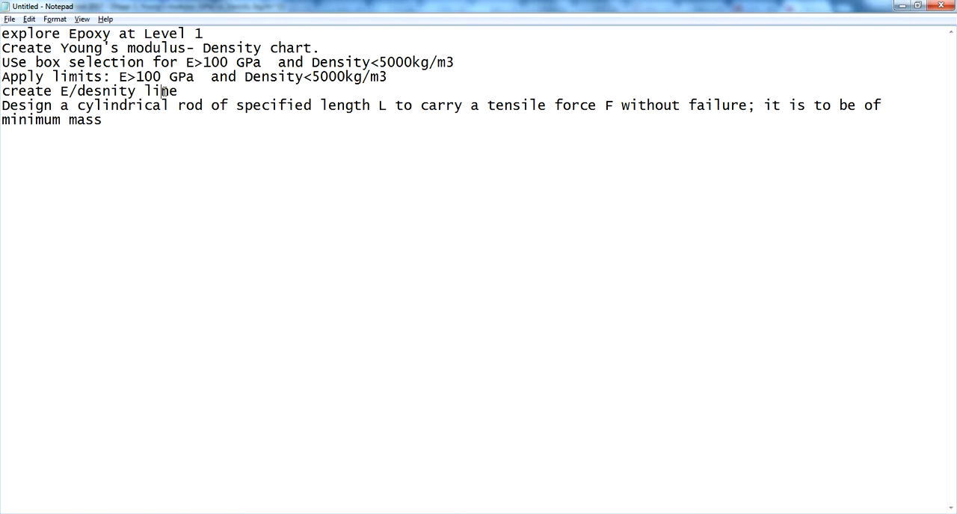
left_click_drag(122, 77, 296, 77)
left_click(160, 77)
left_click_drag(120, 77, 383, 77)
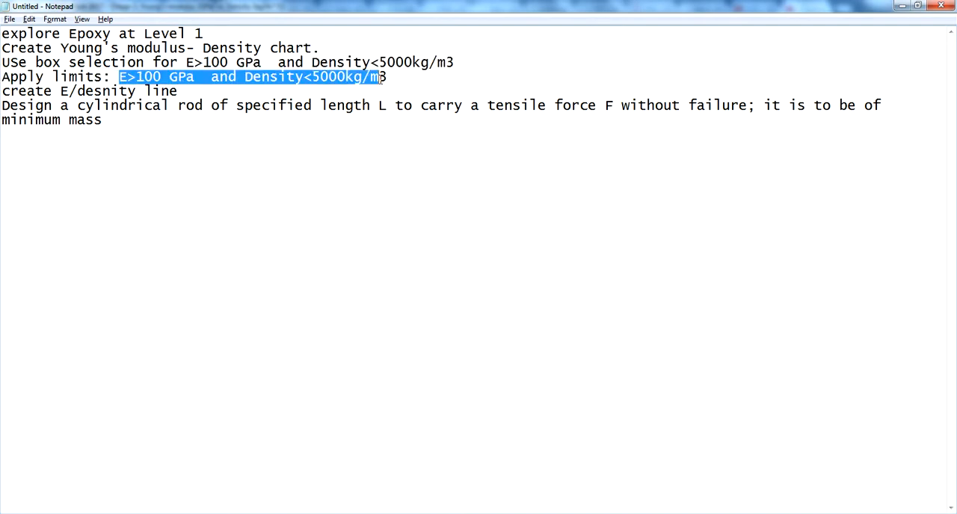
left_click(156, 90)
Return to CES EduPack, delete the selection box from the Young's modulus–density chart, and add a Limit selection stage
key("alt+Tab")
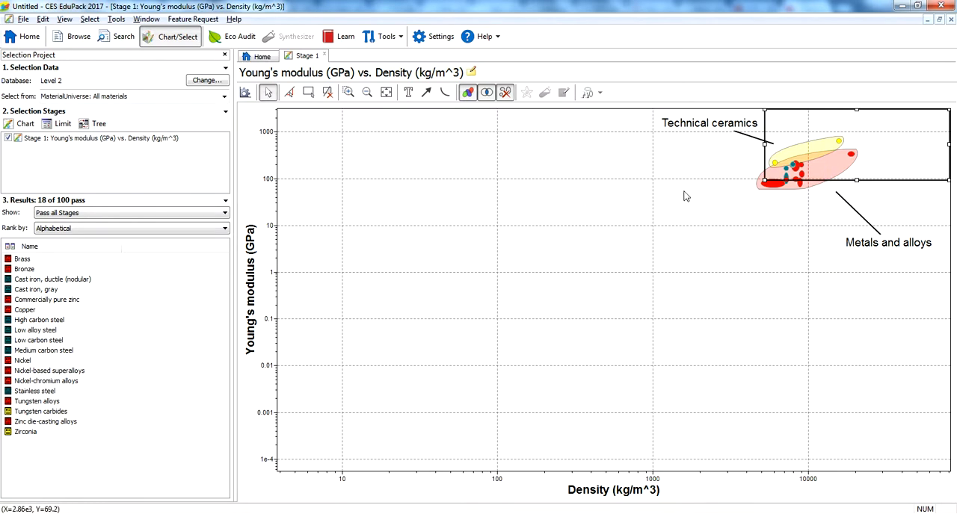
left_click(328, 96)
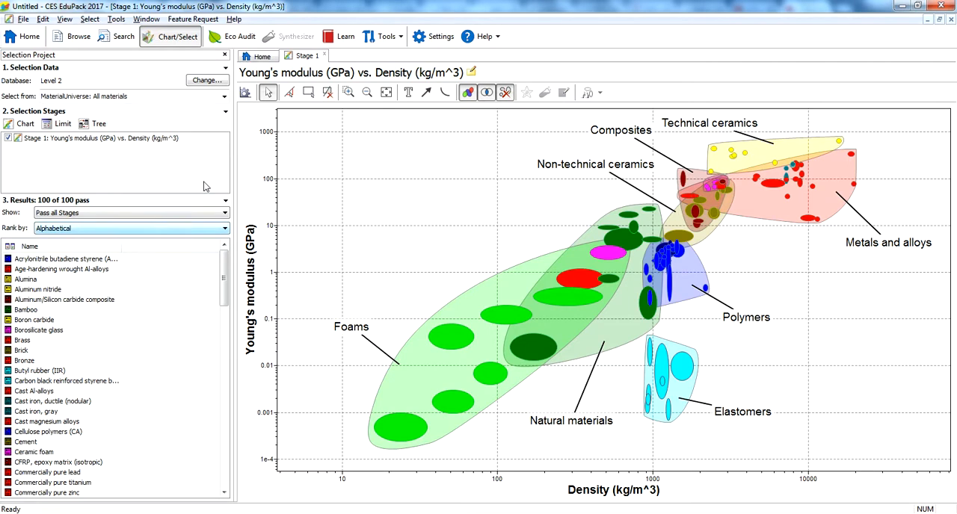
left_click(61, 124)
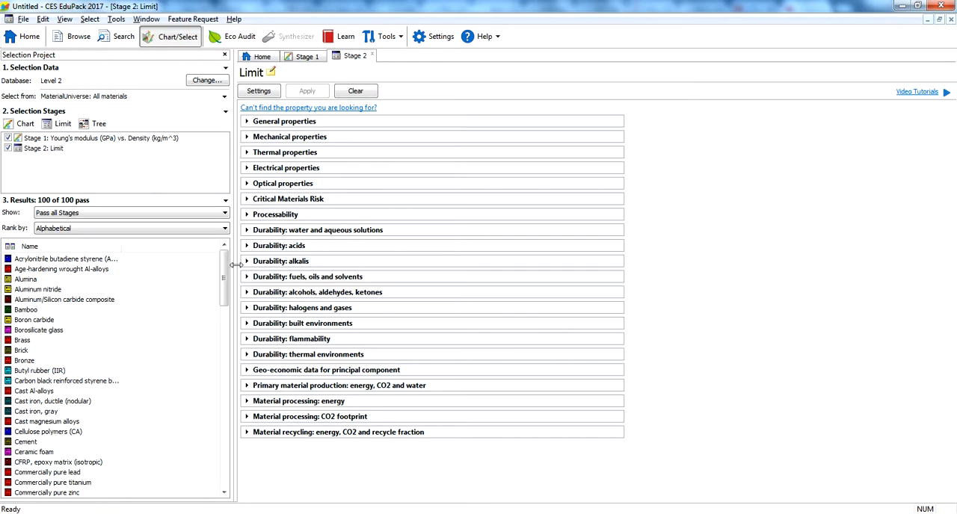
Set the maximum density limit to 5000 kg/m^3 under the general properties, checking the required value against the Notepad task list
left_click(248, 137)
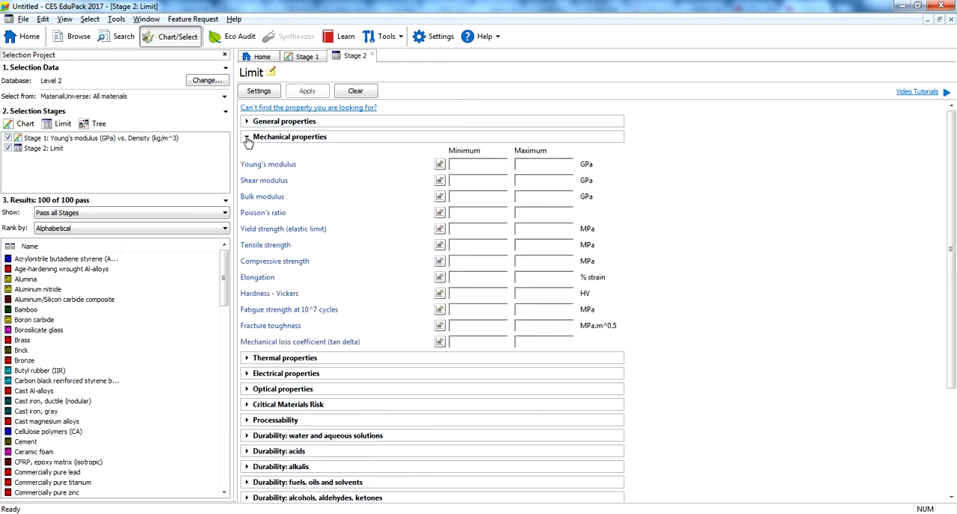
left_click(245, 138)
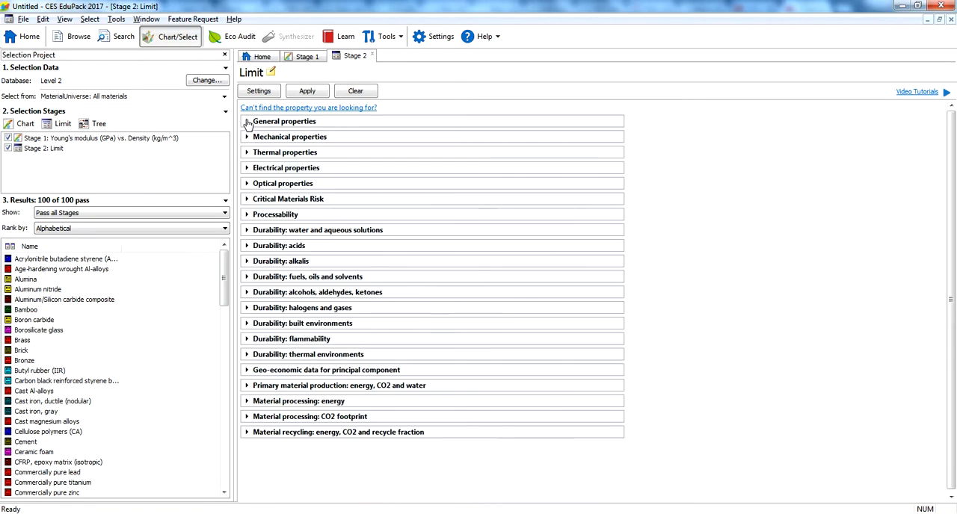
left_click(247, 121)
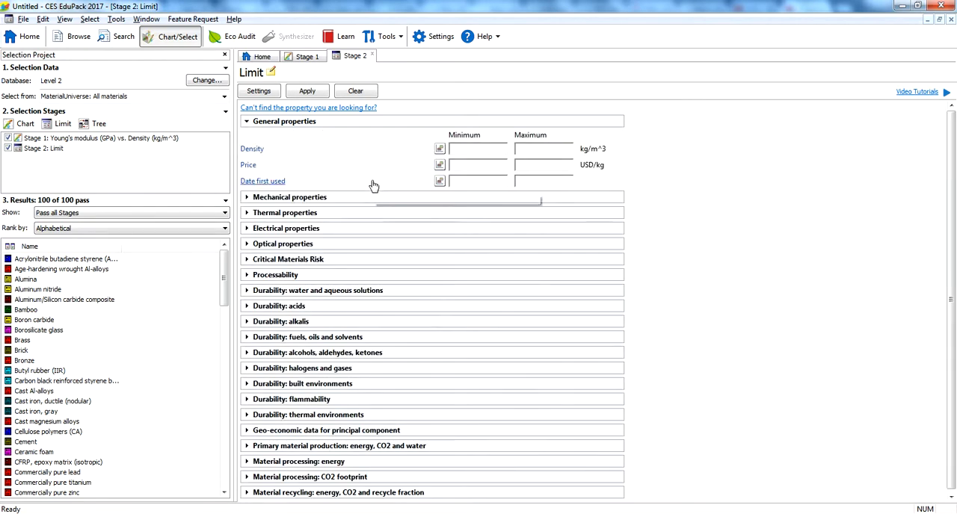
key("alt+Tab")
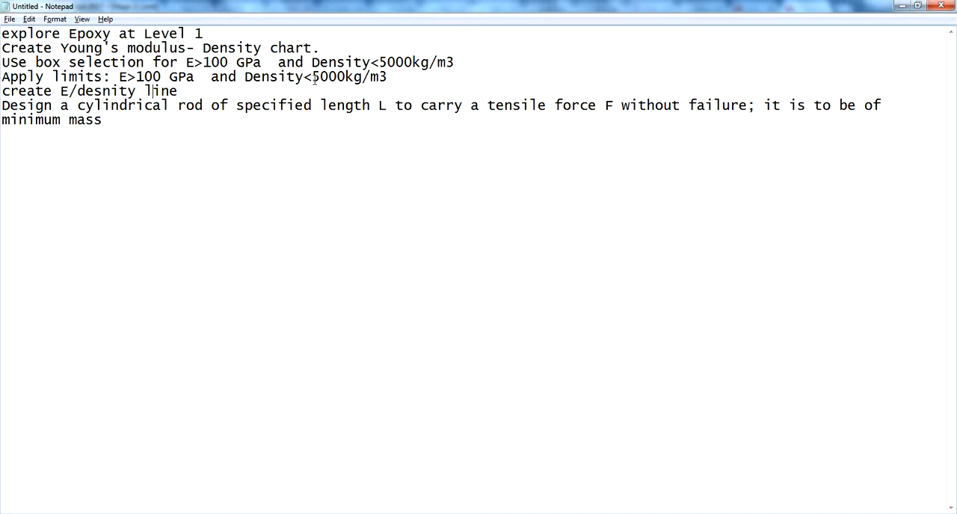
key("alt+Tab")
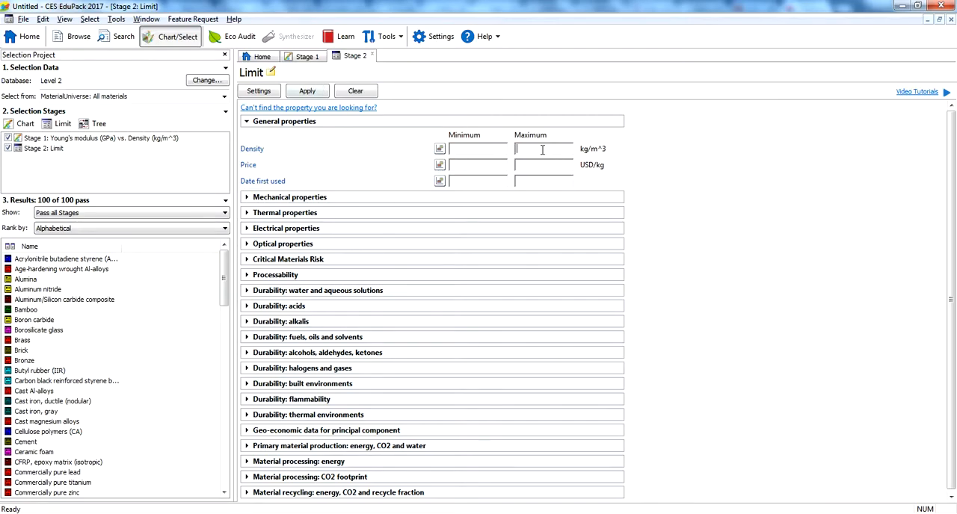
type("5000")
left_click(538, 149)
key("alt+Tab")
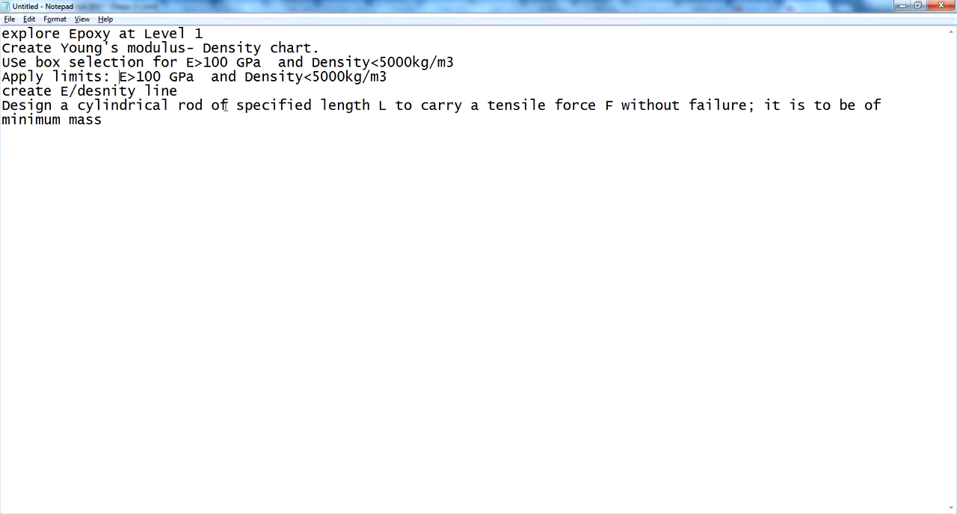
key("alt+Tab")
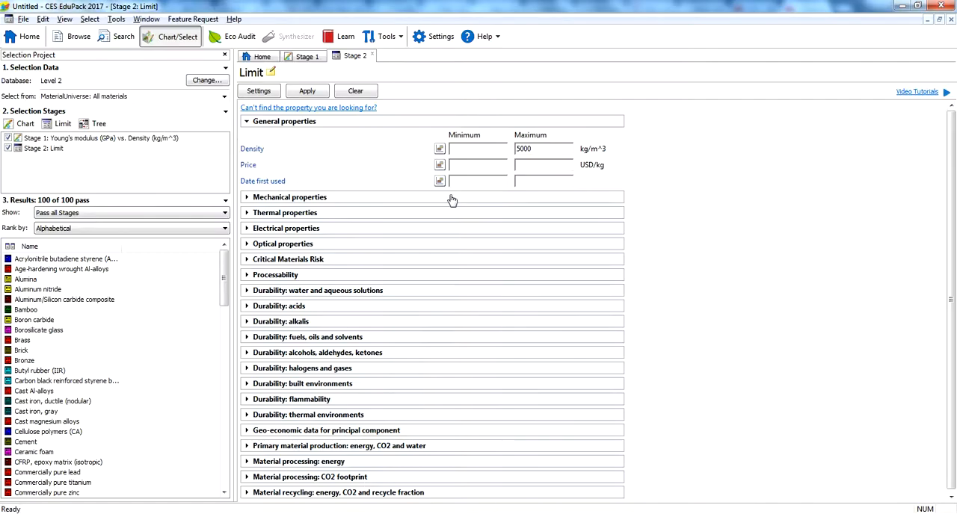
Set the minimum Young's modulus to 100 GPa, apply the limits, and view the passing materials on the Stage 1 chart
left_click(247, 198)
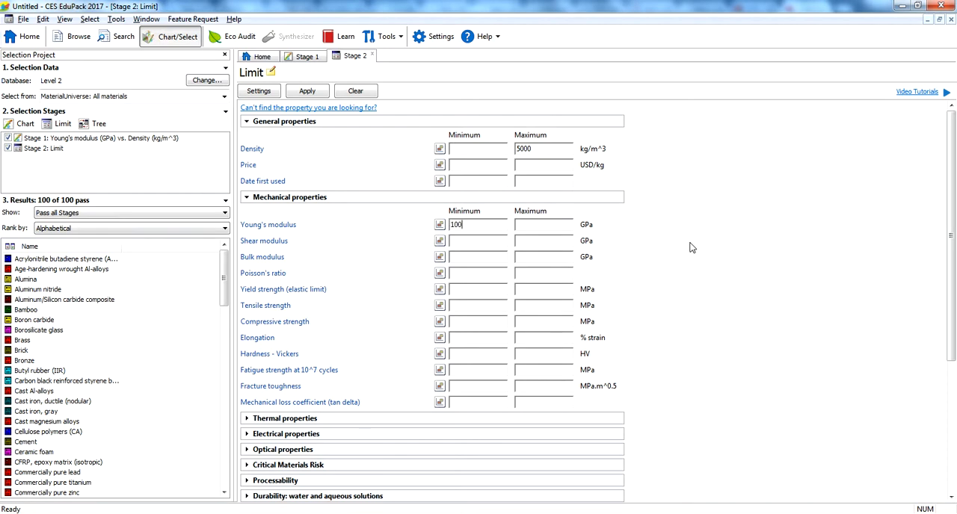
left_click(310, 93)
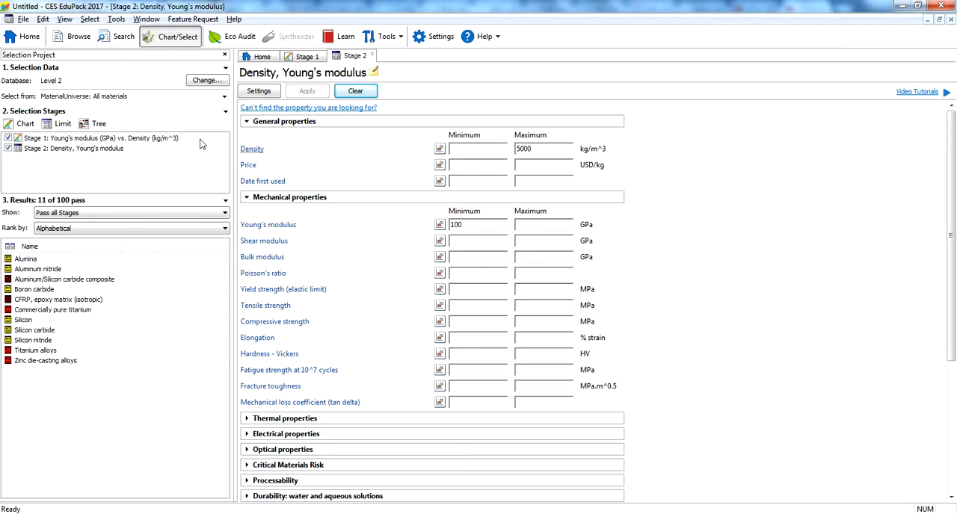
left_click(307, 59)
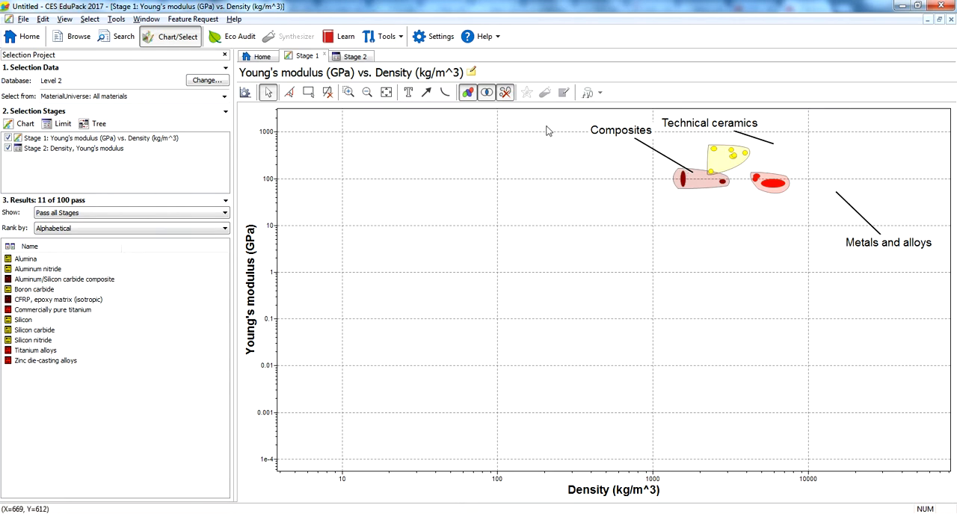
Replace the maximum density limit with a minimum of 5000 kg/m^3, apply it, and view the Stage 1 chart
left_click(356, 57)
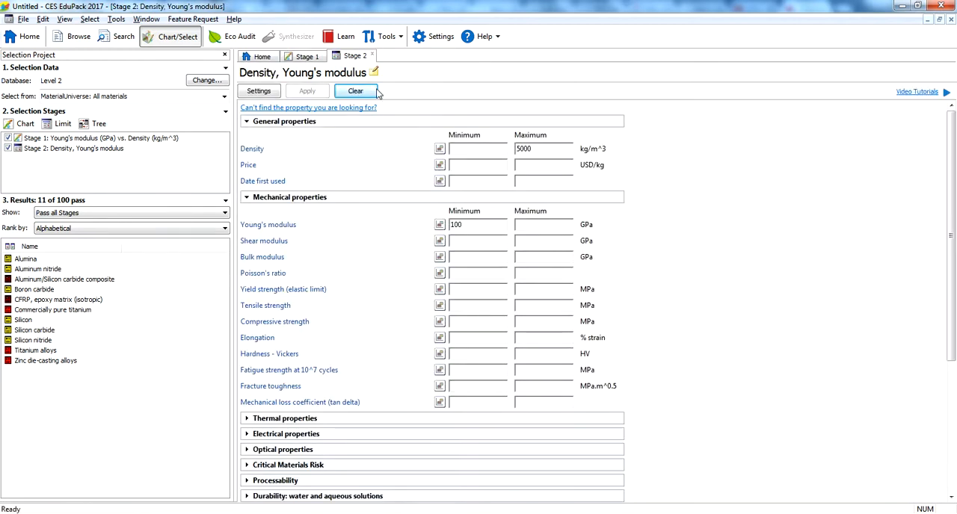
double_click(530, 148)
left_click(464, 223)
left_click(486, 149)
left_click_drag(536, 148, 512, 144)
key("Delete")
left_click(483, 152)
type("5000")
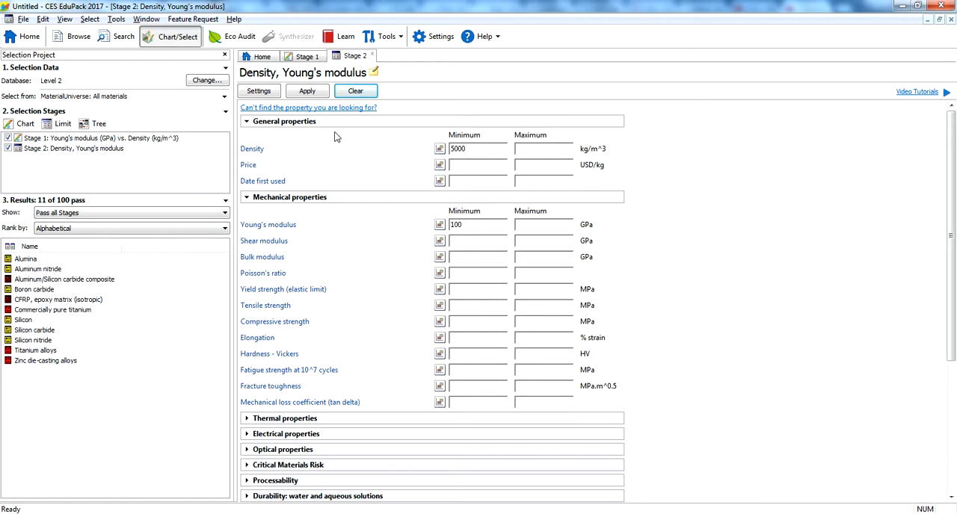
left_click(308, 91)
left_click(305, 57)
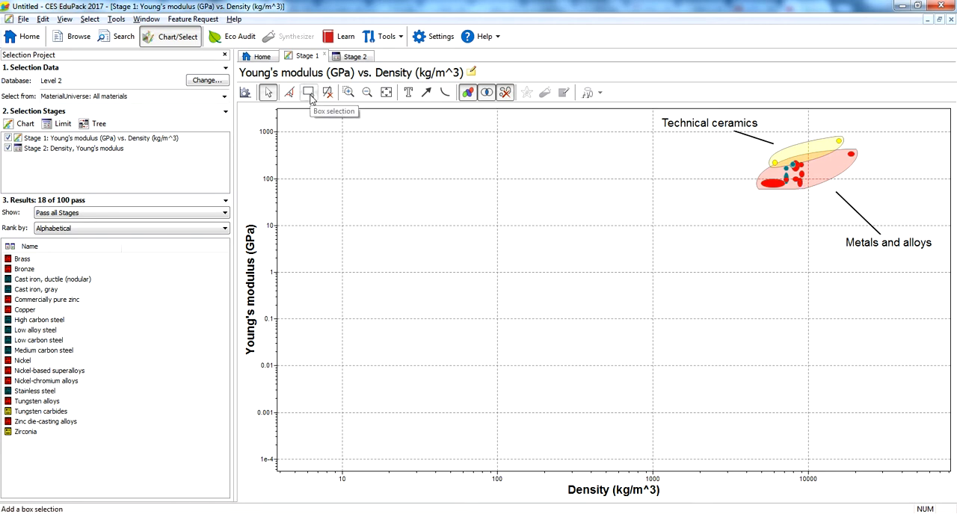
Recheck the Stage 2 limits, then switch to Notepad and review the E/density line task
left_click(355, 57)
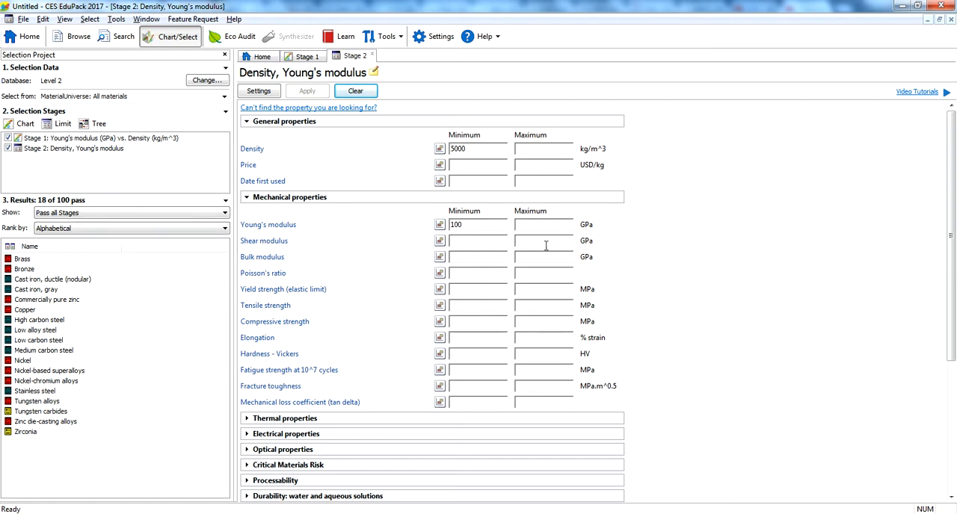
key("alt+Tab")
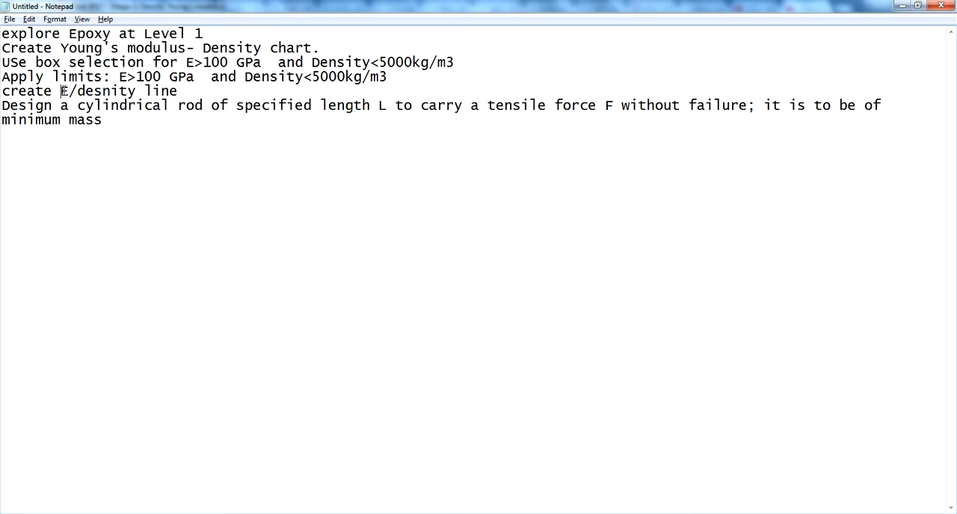
left_click(179, 90)
left_click_drag(181, 90, 2, 91)
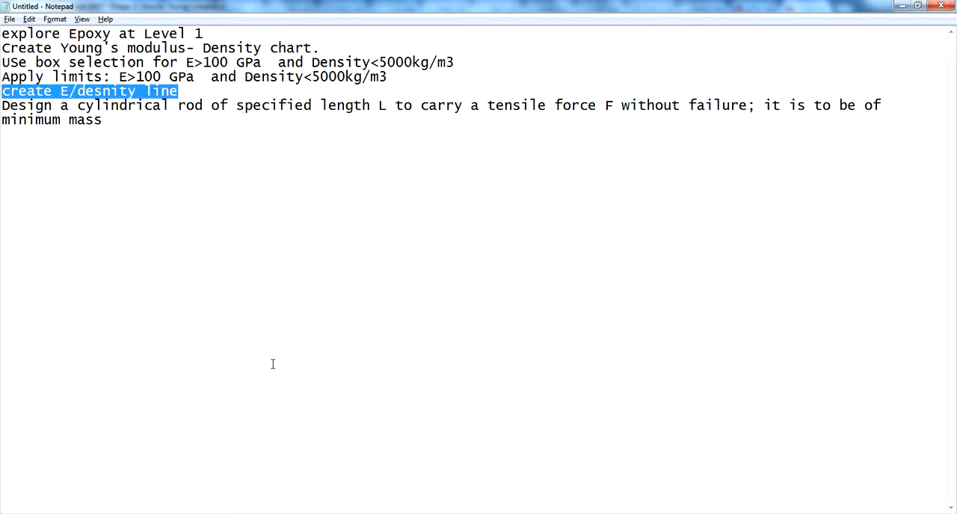
Return to the Stage 1 chart in CES EduPack and show the failed records again, keeping the family envelopes displayed
key("alt+Tab")
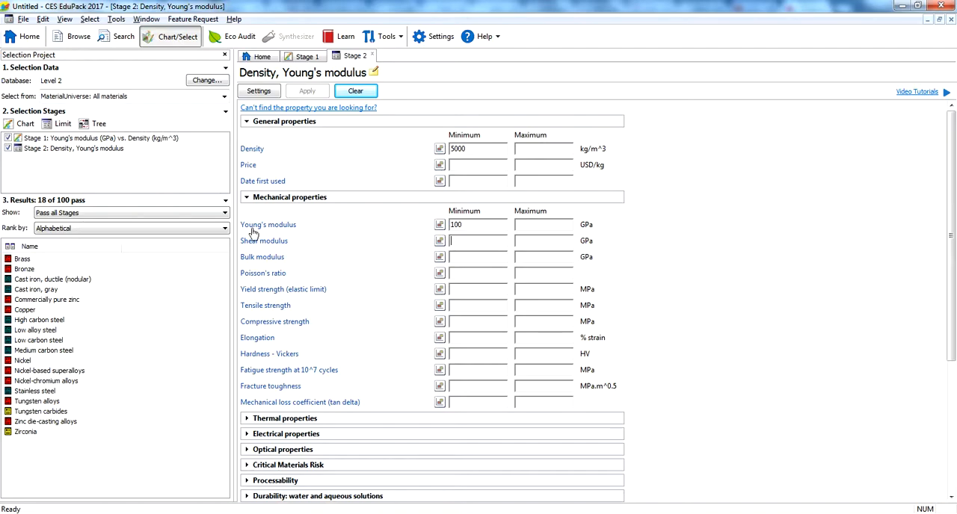
left_click(291, 60)
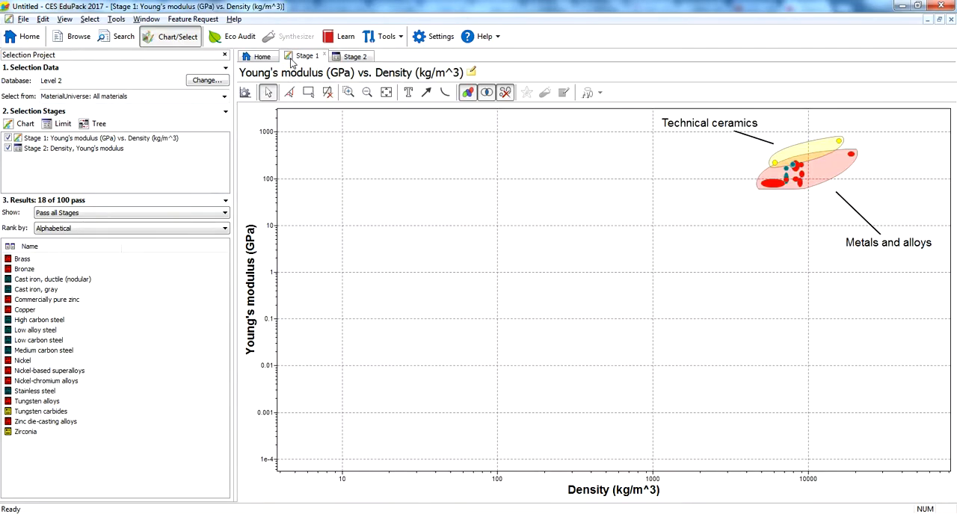
left_click(467, 93)
left_click(467, 93)
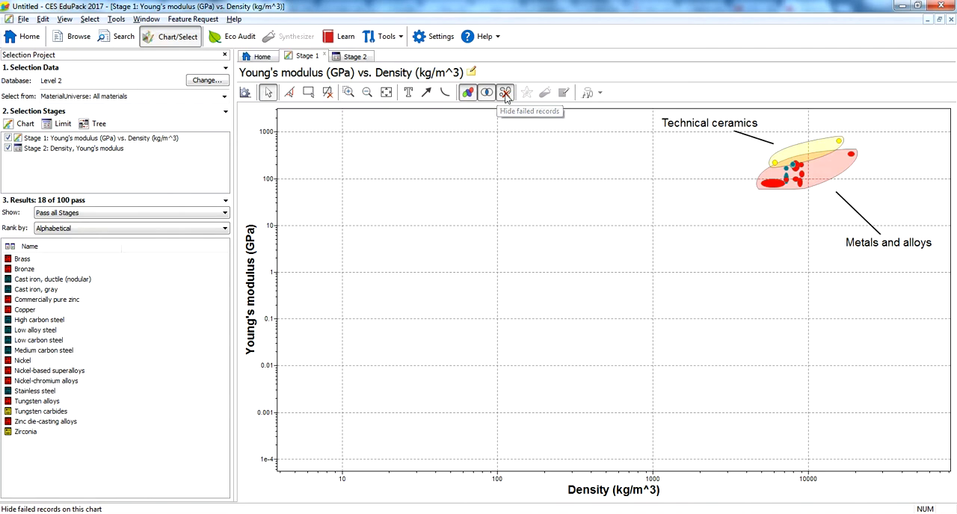
left_click(505, 94)
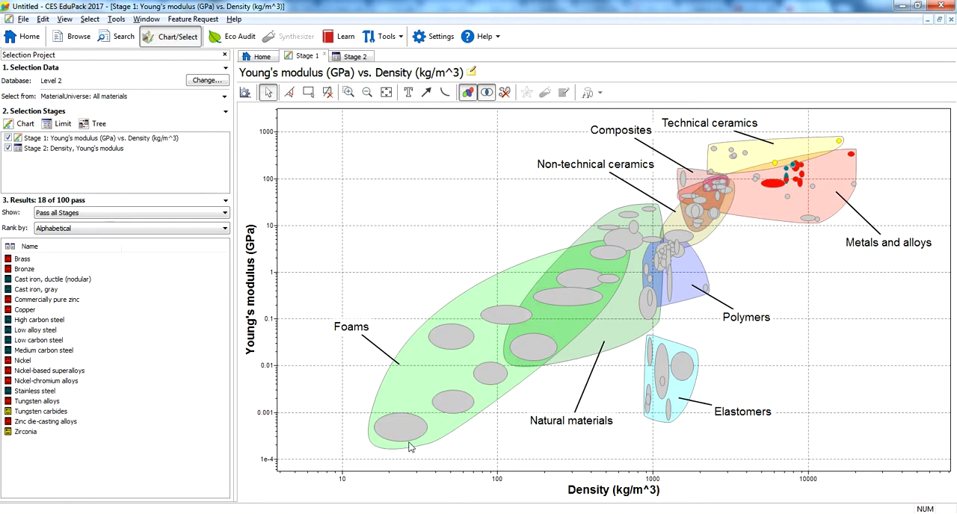
Add an index line with slope 1 that maximizes the index, passing through about 5000 kg/m^3 and 50 GPa
left_click(290, 97)
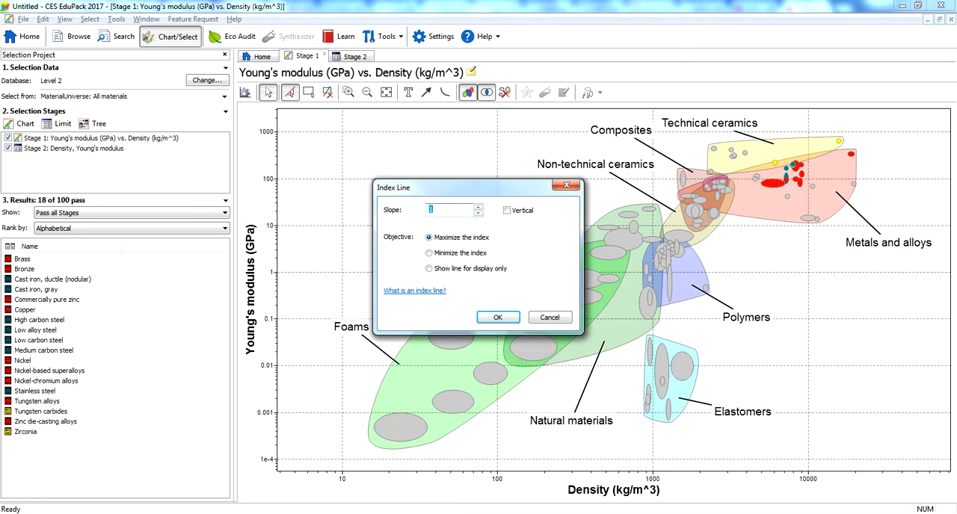
left_click(326, 482)
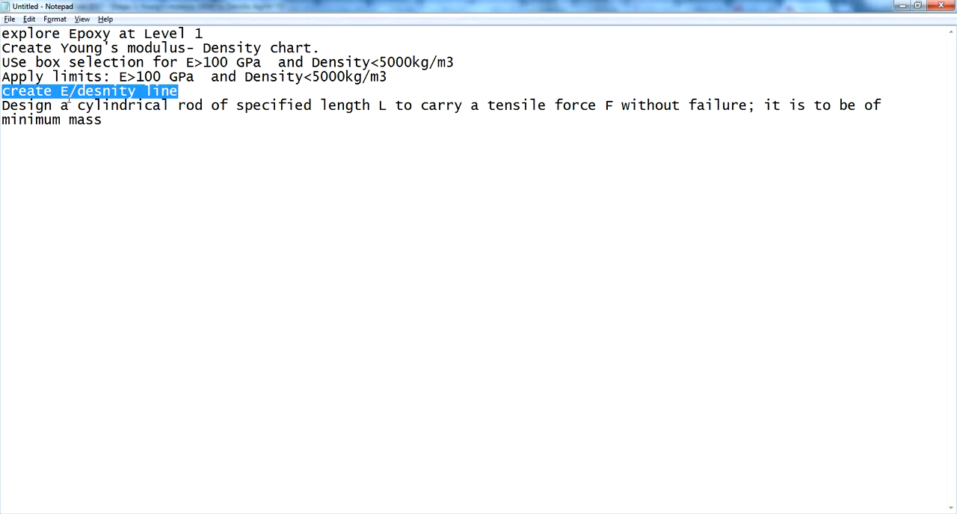
left_click(902, 5)
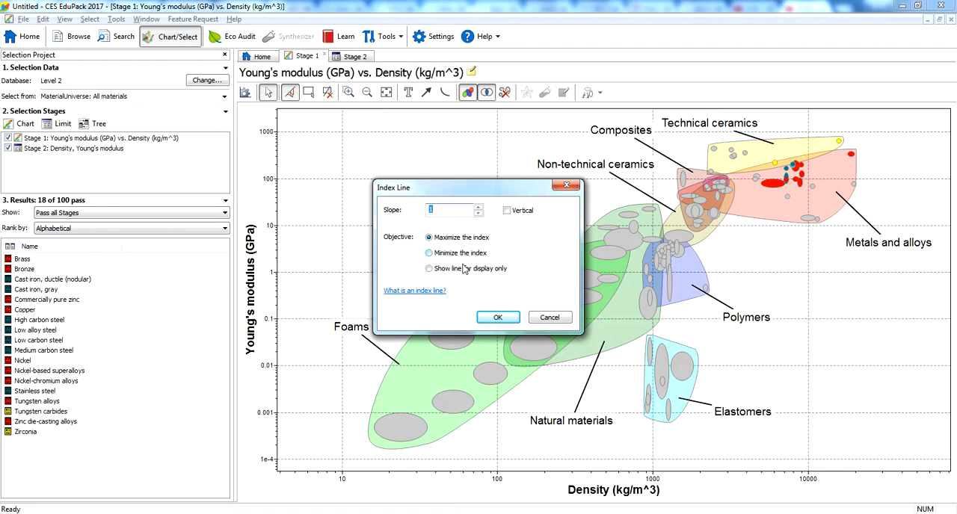
left_click(499, 319)
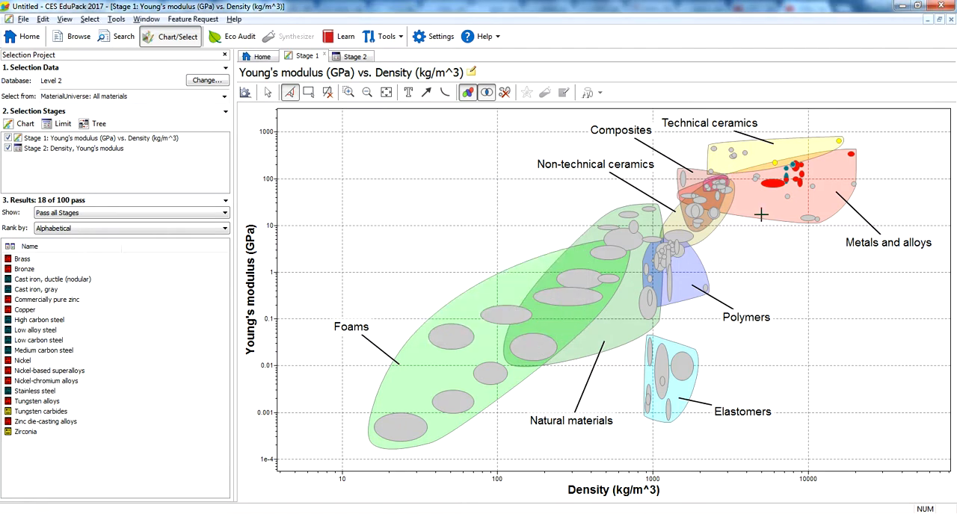
left_click(761, 193)
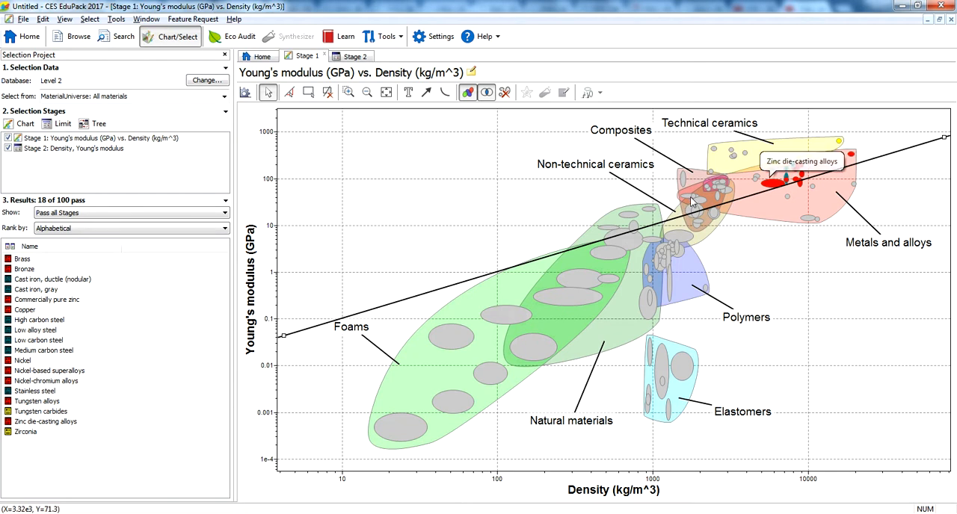
Check the Stage 2 limits, and move the chart's index line down to cross about 5 GPa at 1000 kg/m^3
left_click(355, 56)
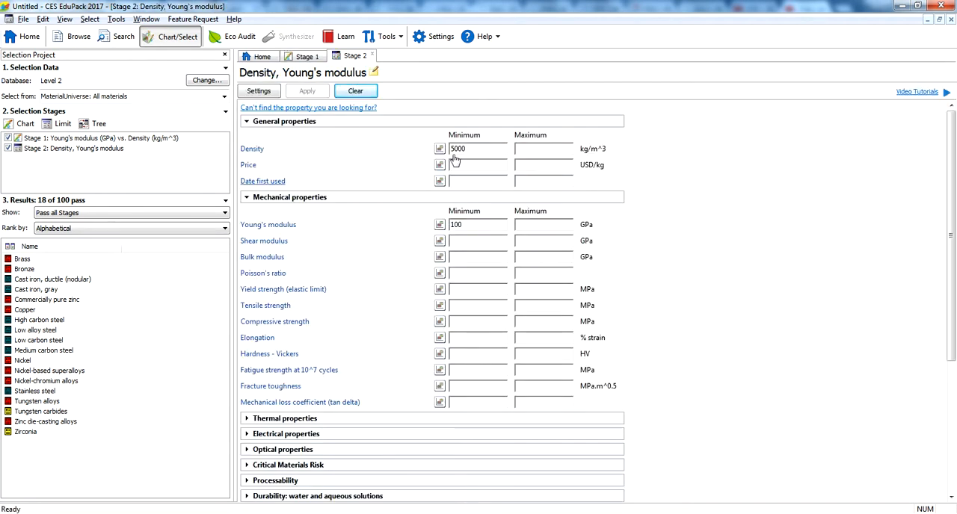
left_click(305, 56)
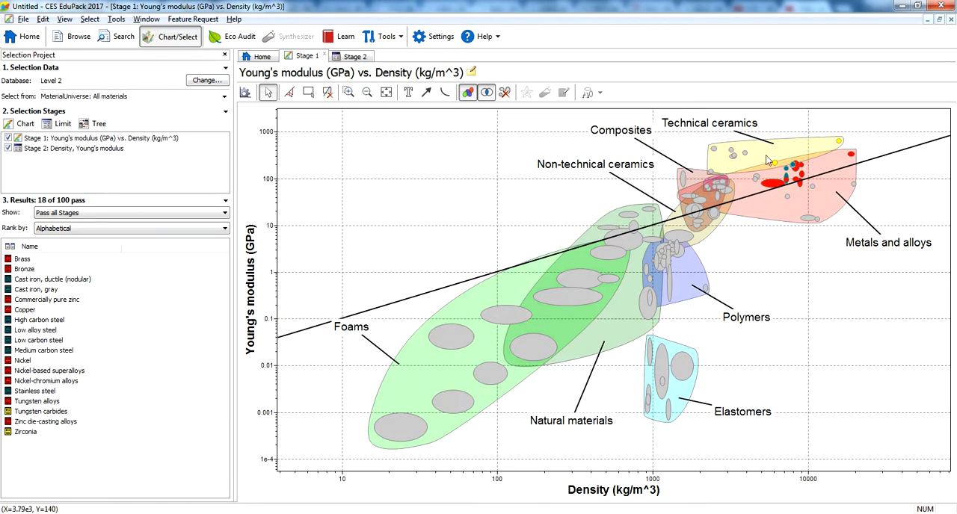
left_click(739, 196)
left_click_drag(739, 195, 749, 219)
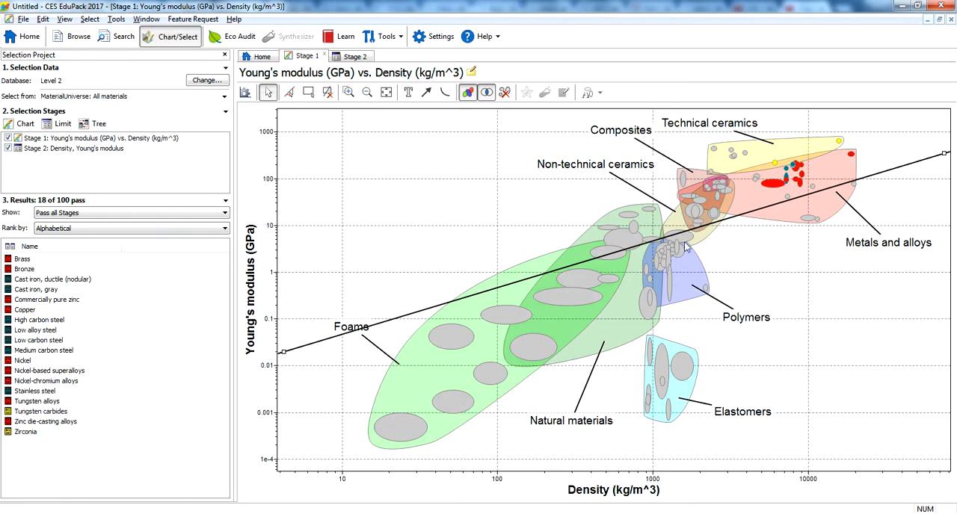
Switch to the Notepad task list and review the tasks from exploring Epoxy through the E/density line
mouse_move(633, 249)
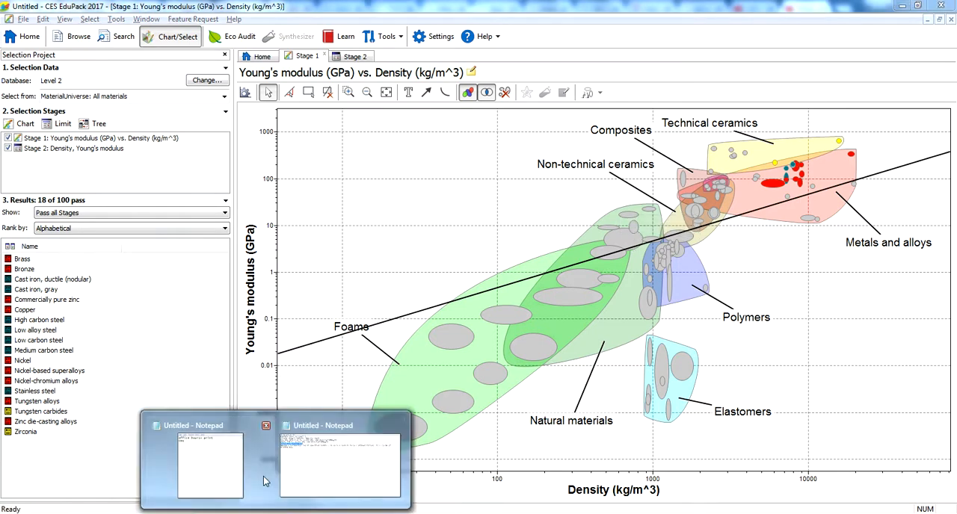
left_click(317, 456)
left_click(179, 147)
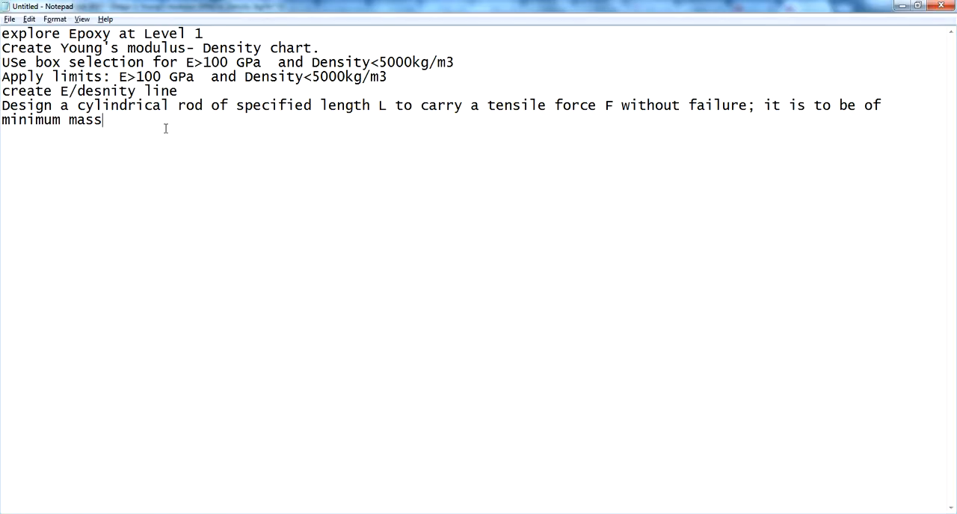
left_click_drag(182, 91, 2, 35)
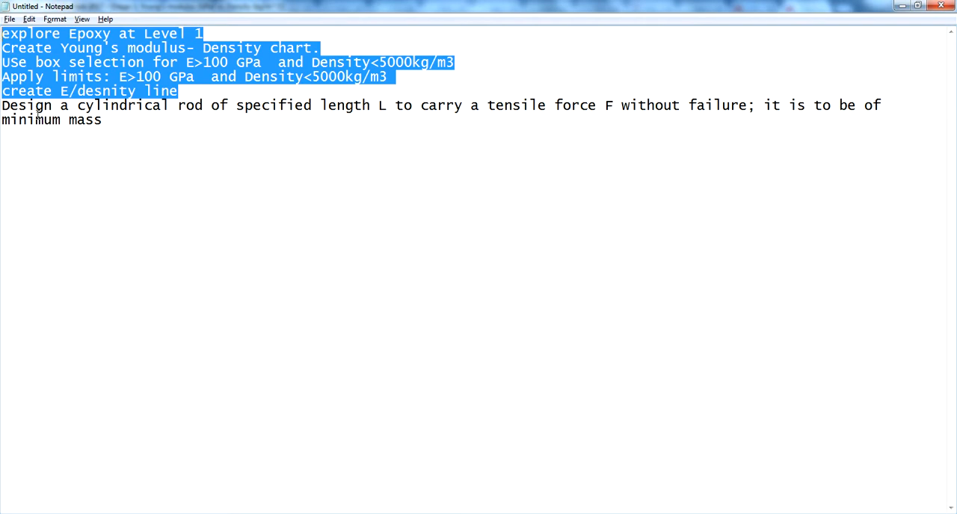
left_click(3, 91)
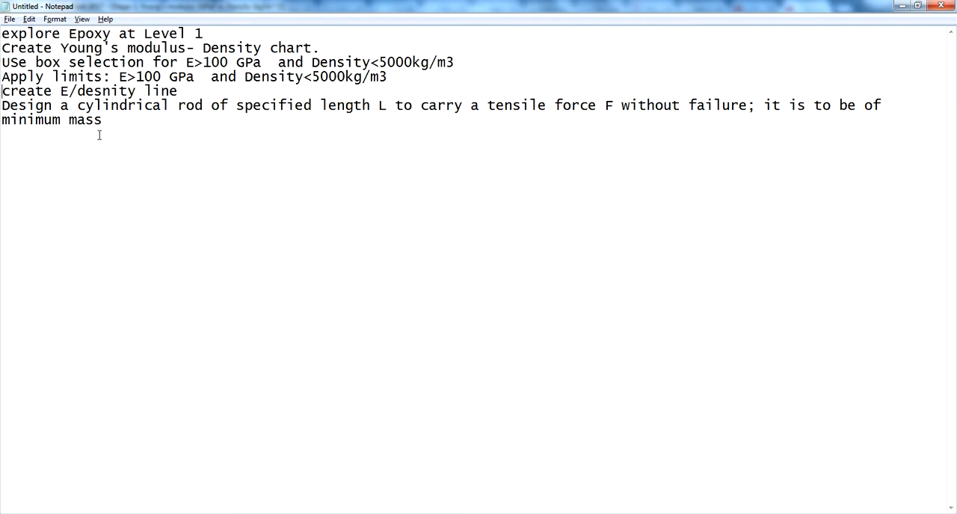